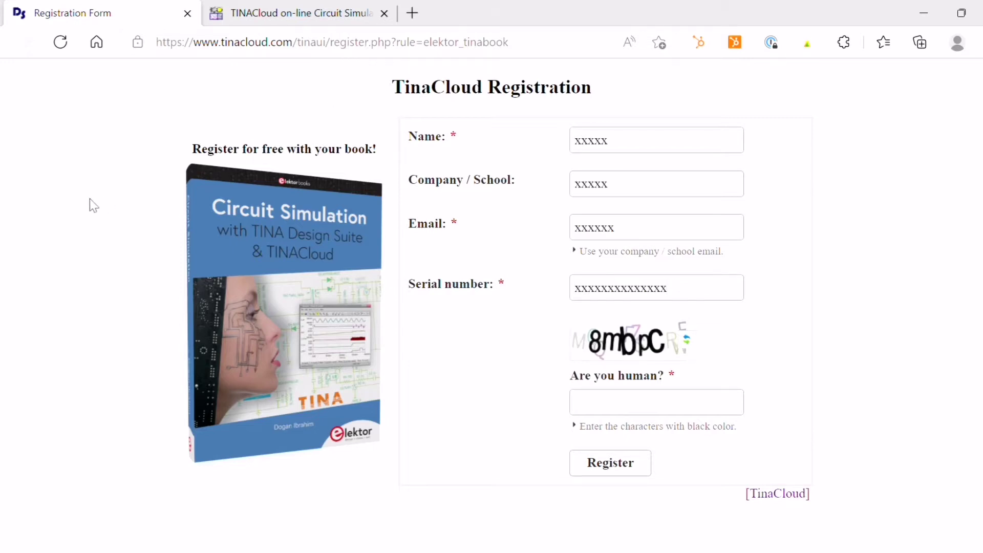
# - Scroll the registration form, visit its Email and Serial number fields, then bring up the TINACloud product tab
pyautogui.scroll(3, 94, 205)
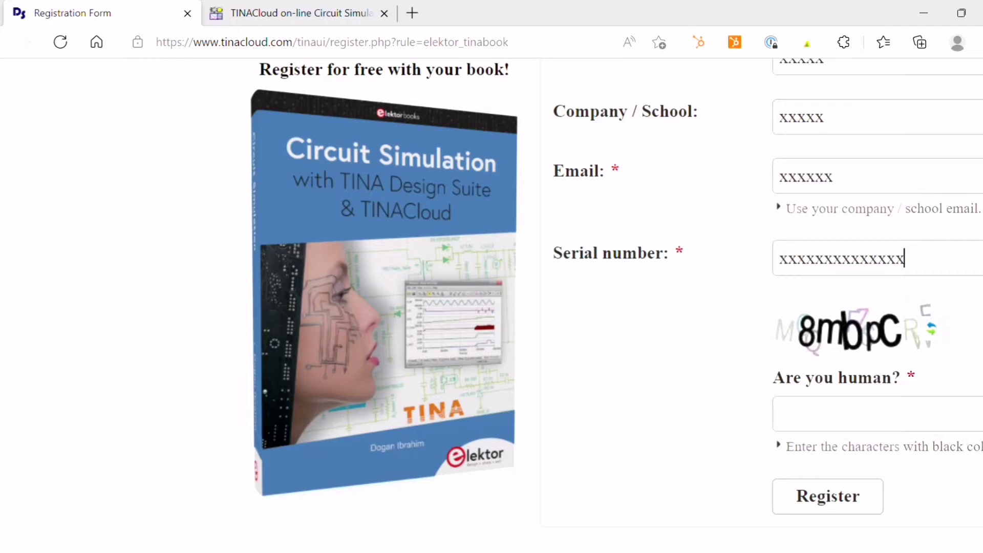
pyautogui.hscroll(-5, 491, 302)
pyautogui.scroll(3, 492, 302)
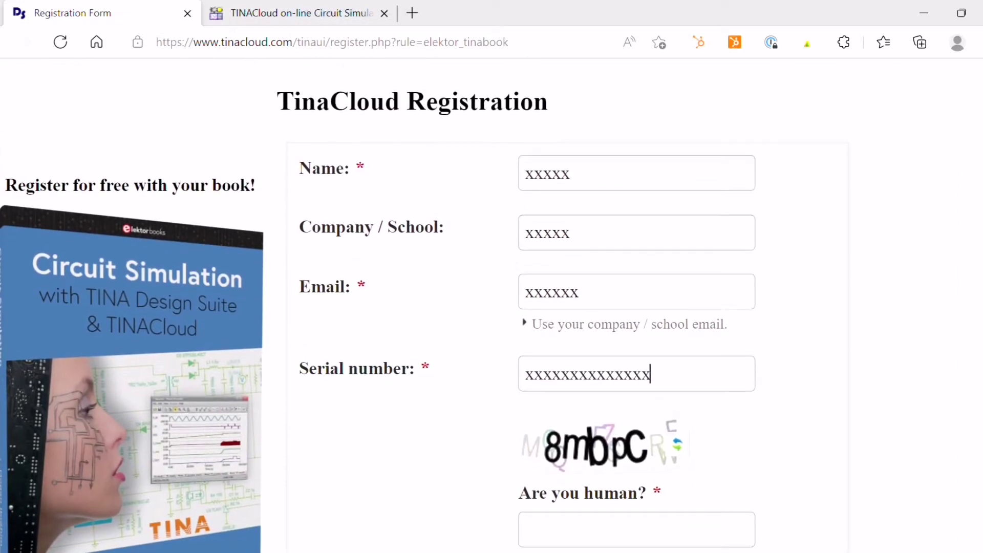
pyautogui.scroll(-3, 491, 307)
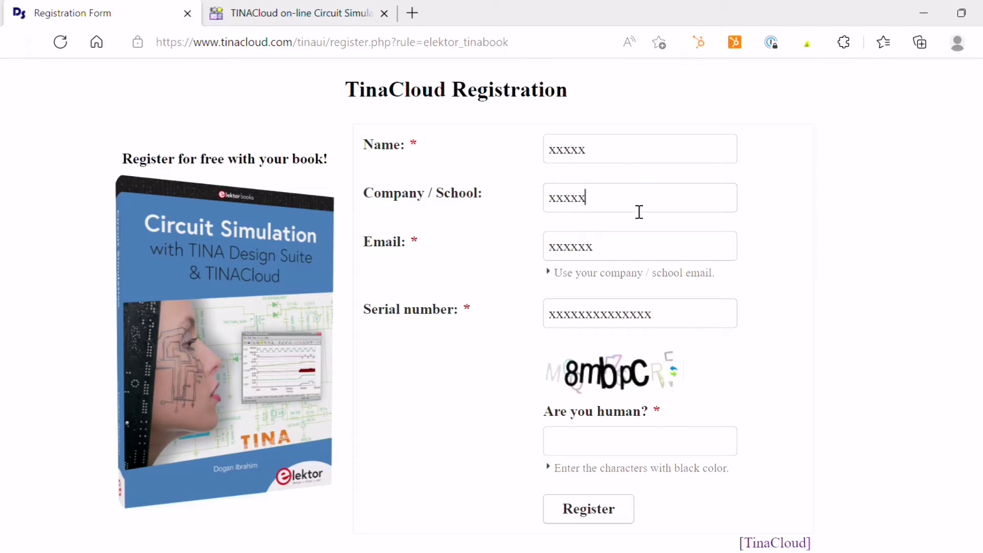
pyautogui.click(627, 251)
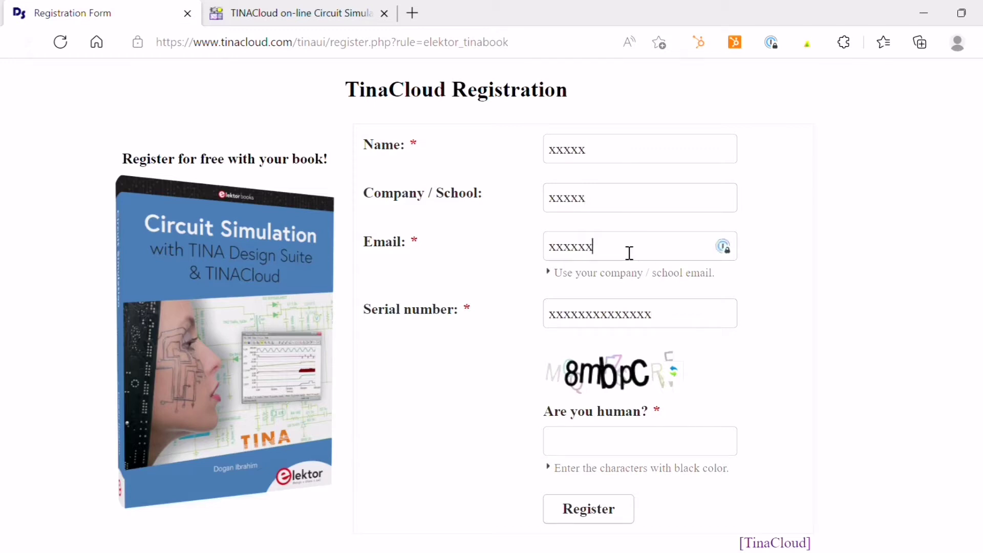
pyautogui.click(694, 327)
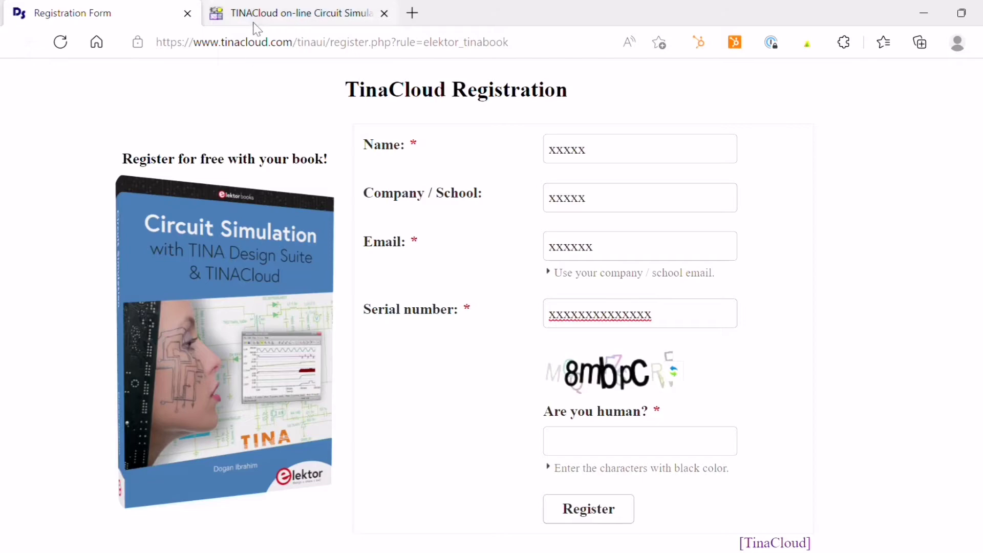
pyautogui.click(312, 7)
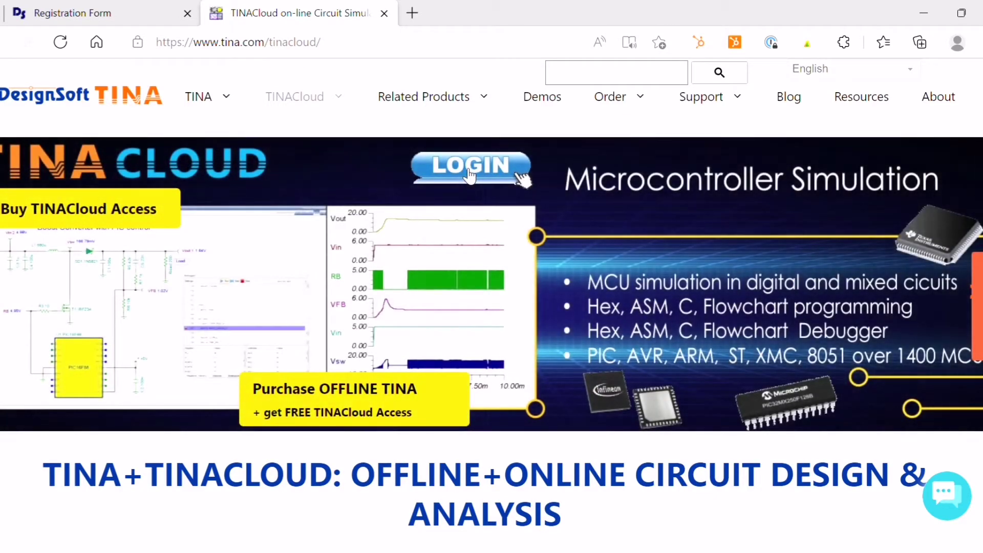
# - Open TINACloud's login prompt and sign in with the account username and password
pyautogui.click(469, 176)
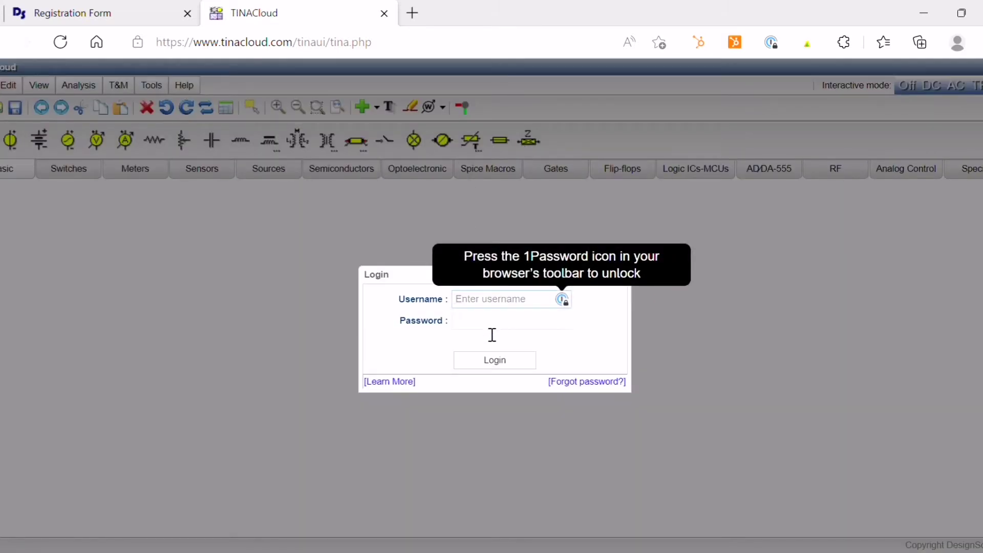
pyautogui.click(492, 336)
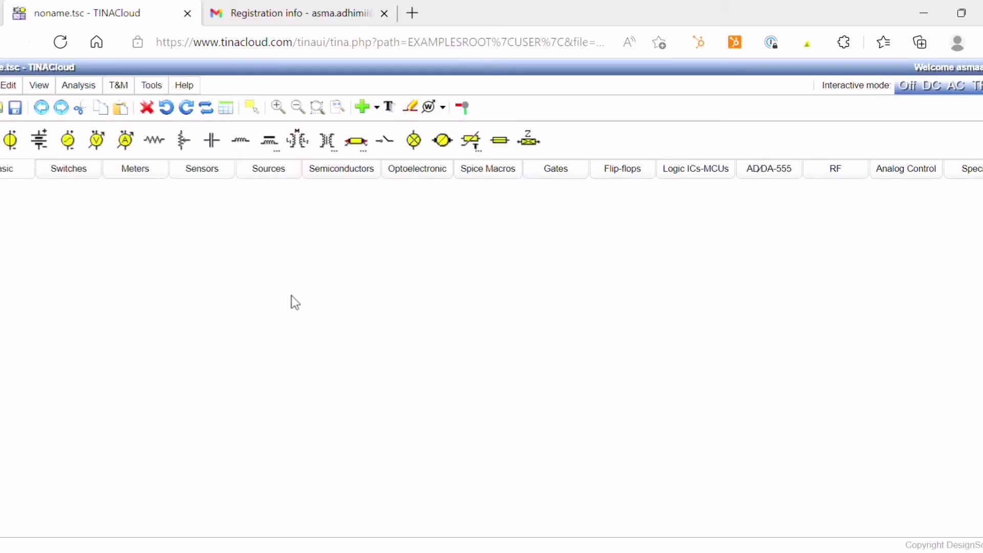
# - Close the Gmail tab and place DC voltage source VS1 on the schematic
pyautogui.click(384, 14)
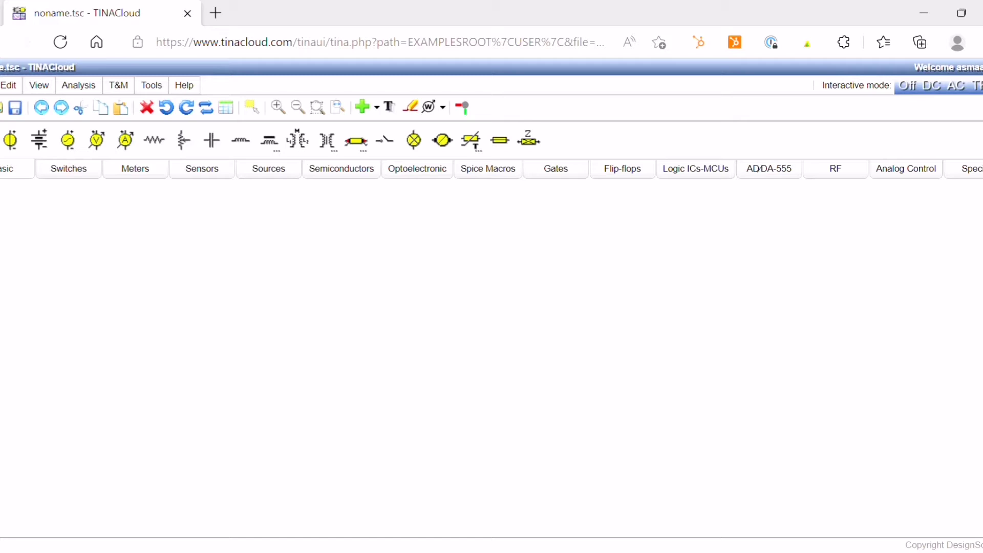
pyautogui.click(11, 139)
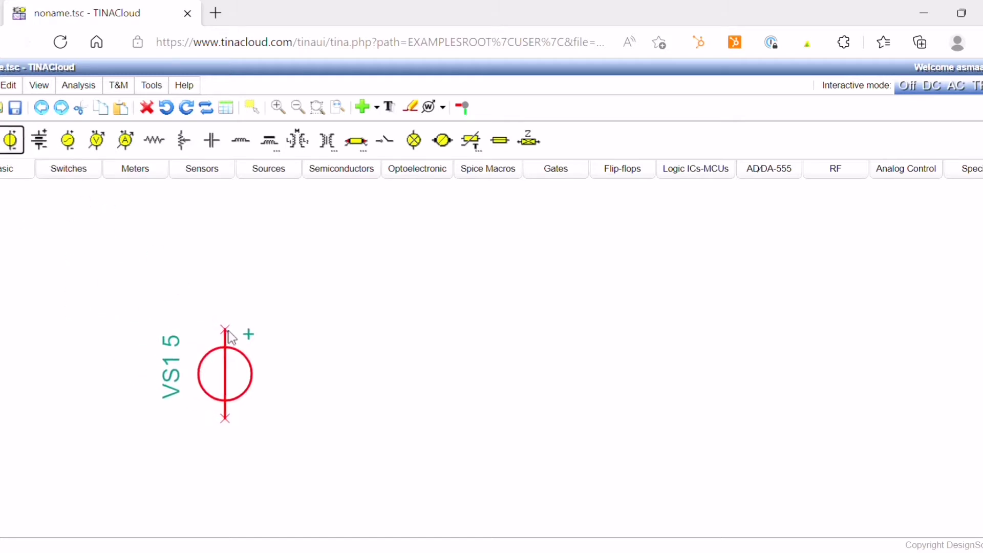
pyautogui.click(272, 329)
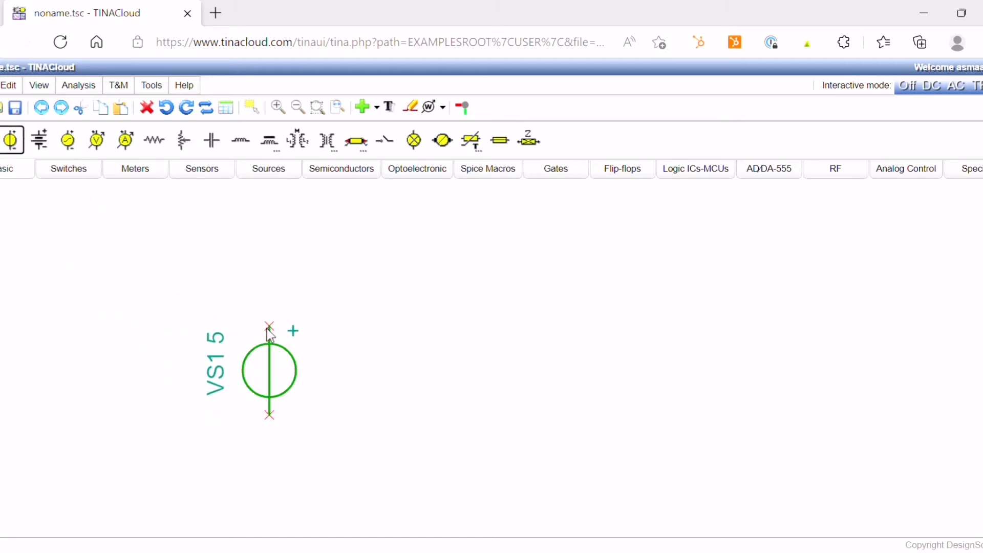
# - Place four 1k resistors: R1 and R3 along the top, R2 and R4 below them
pyautogui.click(159, 147)
pyautogui.click(400, 248)
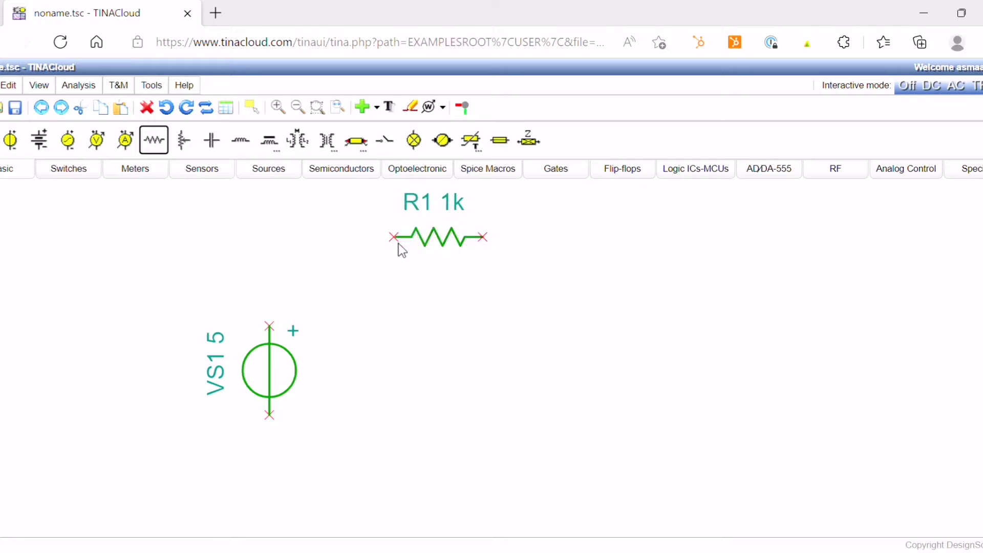
pyautogui.click(155, 146)
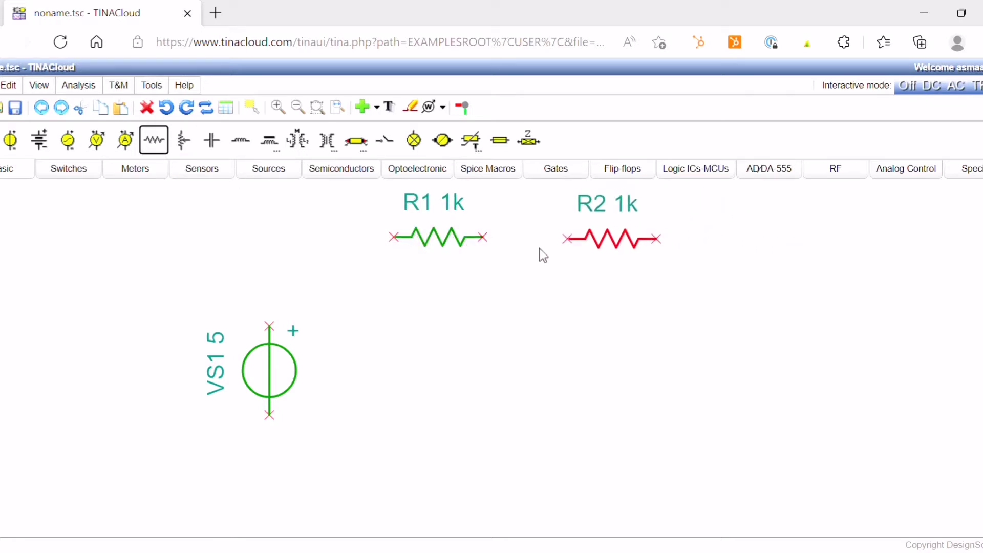
pyautogui.click(469, 359)
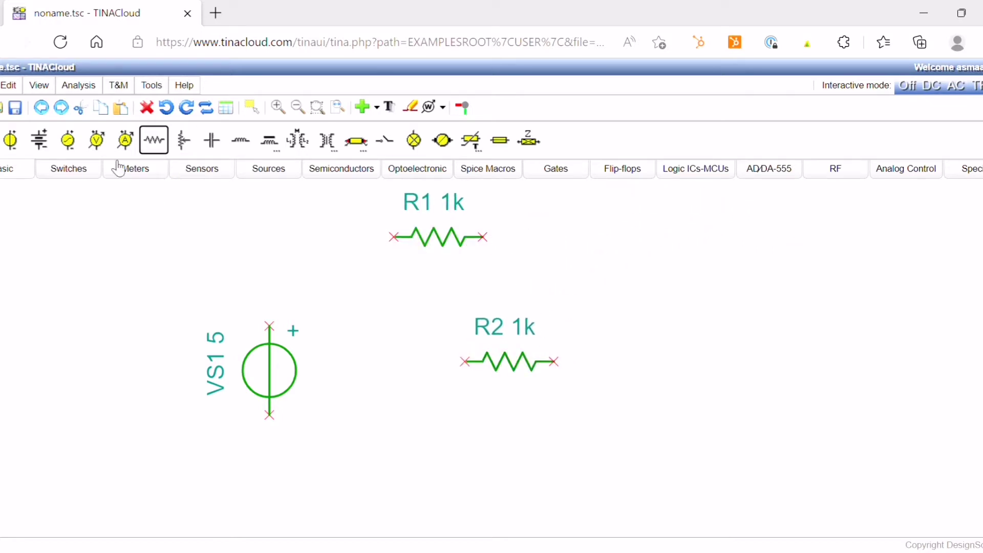
pyautogui.click(160, 153)
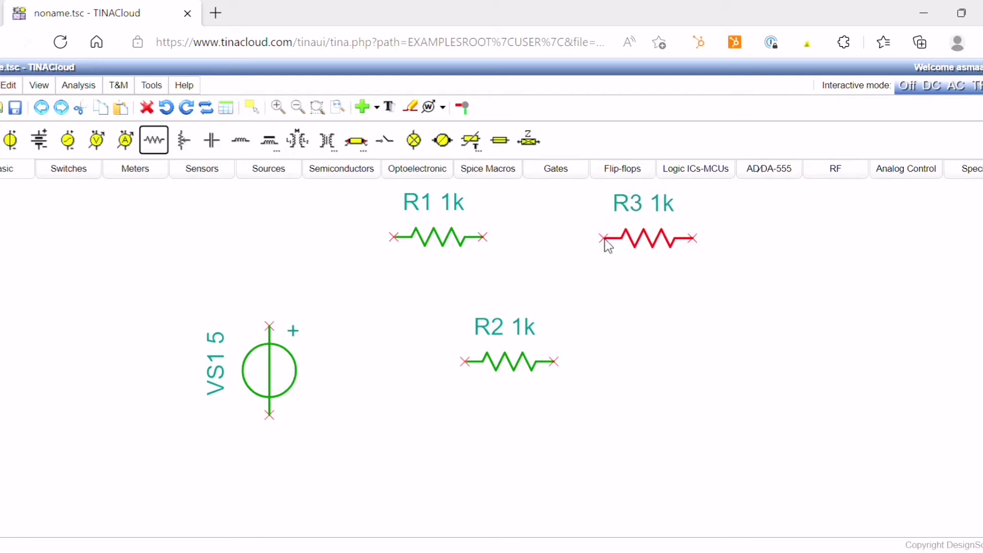
pyautogui.click(605, 239)
pyautogui.click(153, 142)
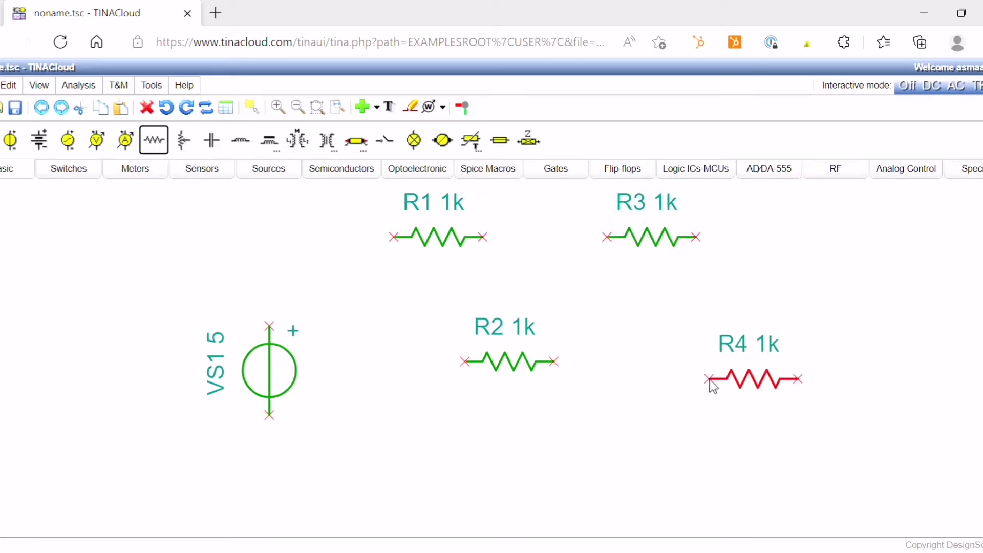
pyautogui.click(699, 365)
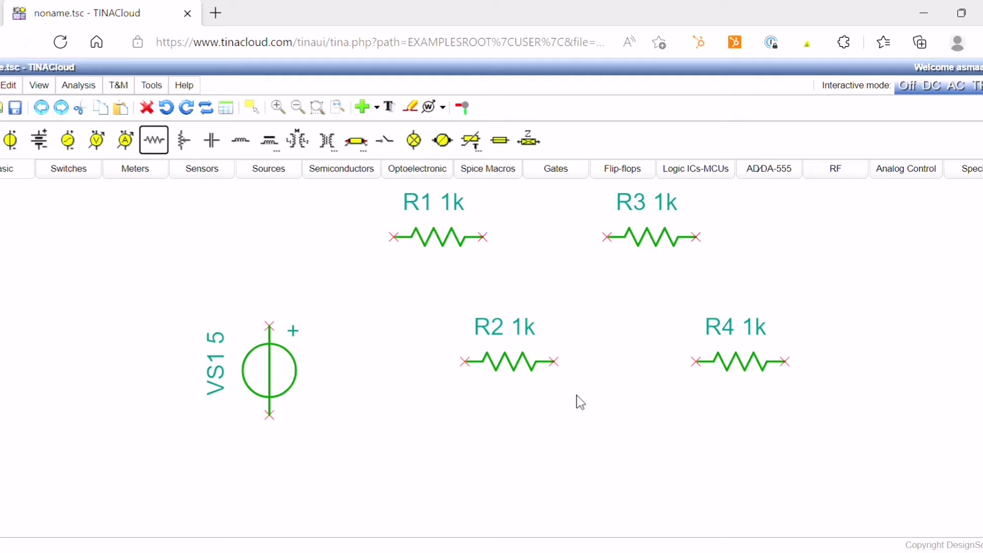
# - Rotate R2 and R4 to stand vertically, reposition them, and draw a wire up from VS1
pyautogui.rightClick(511, 366)
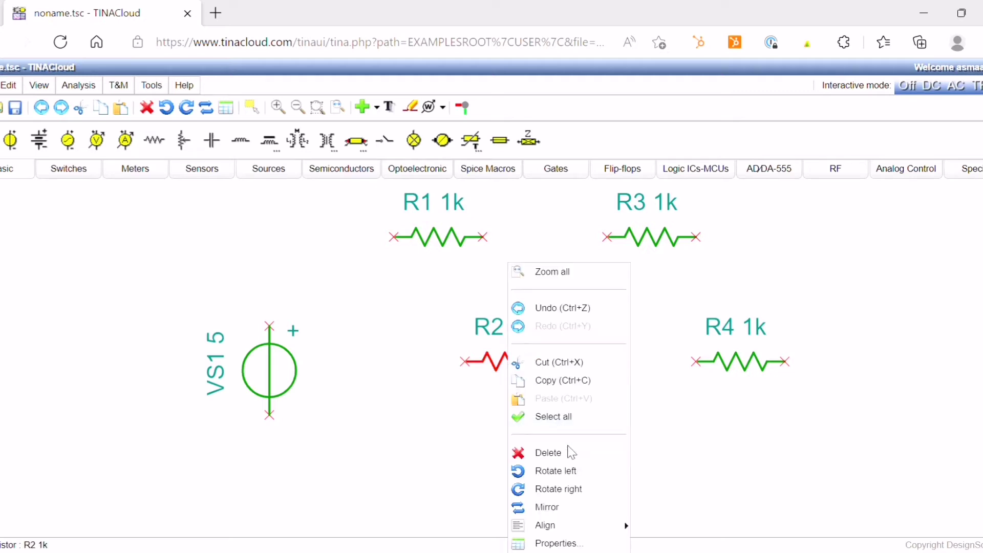
pyautogui.click(572, 473)
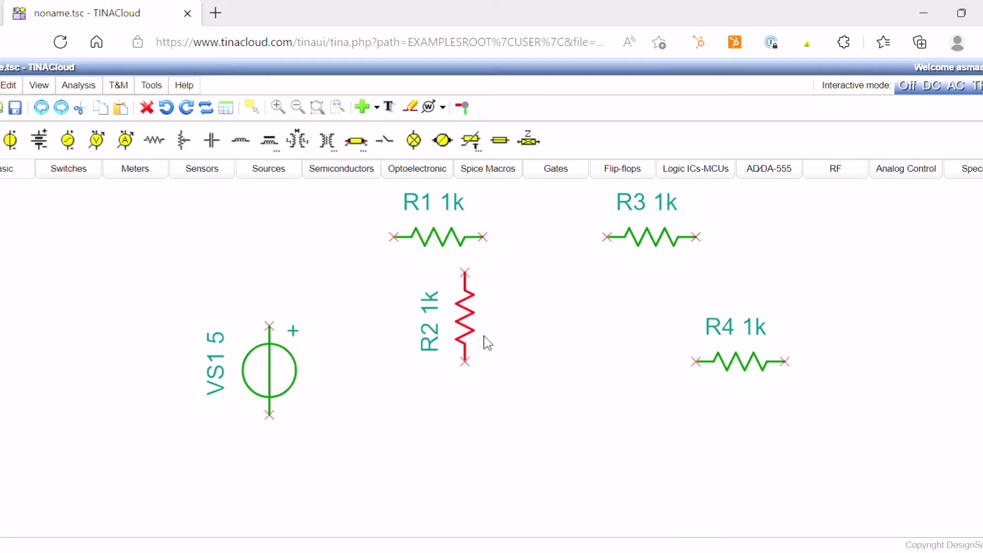
pyautogui.moveTo(478, 324); pyautogui.dragTo(566, 396)
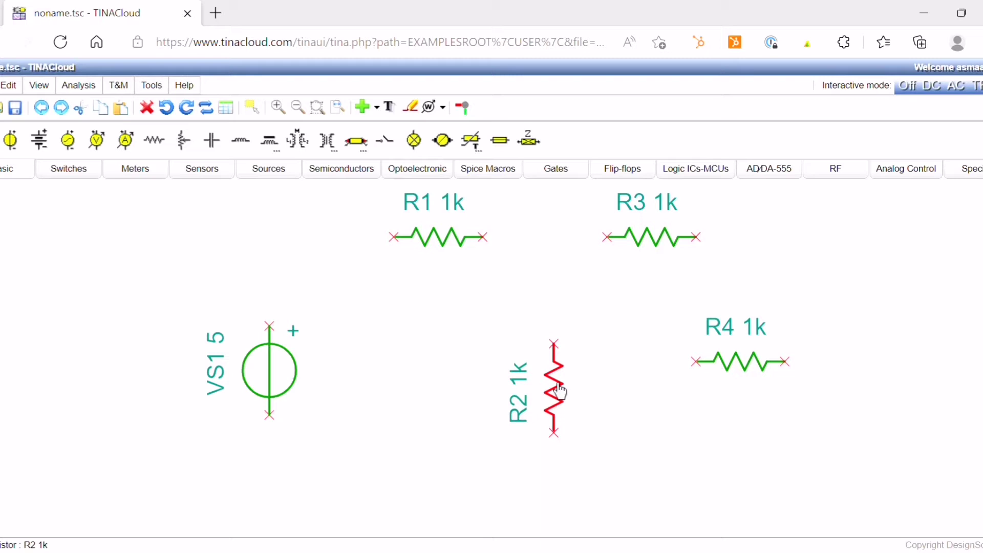
pyautogui.click(742, 372)
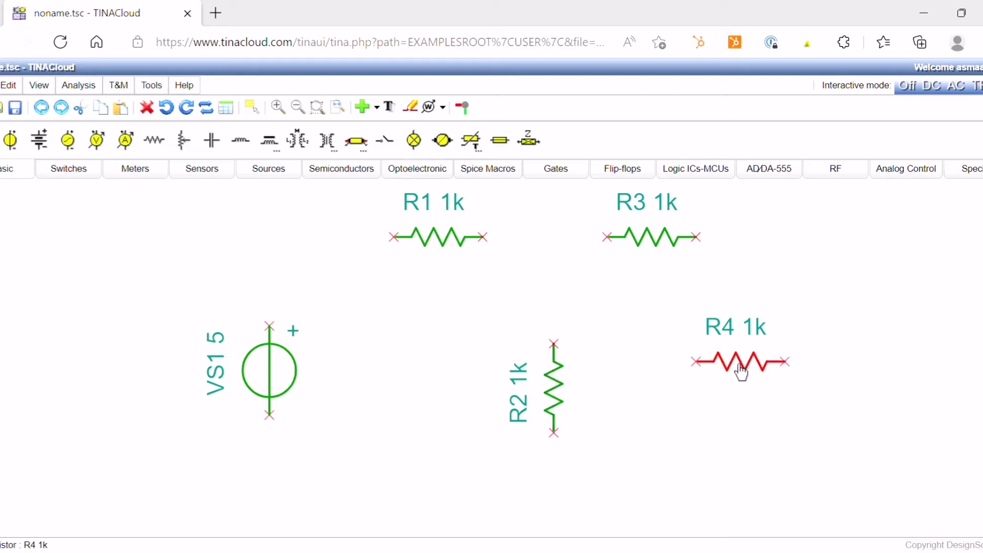
pyautogui.click(167, 109)
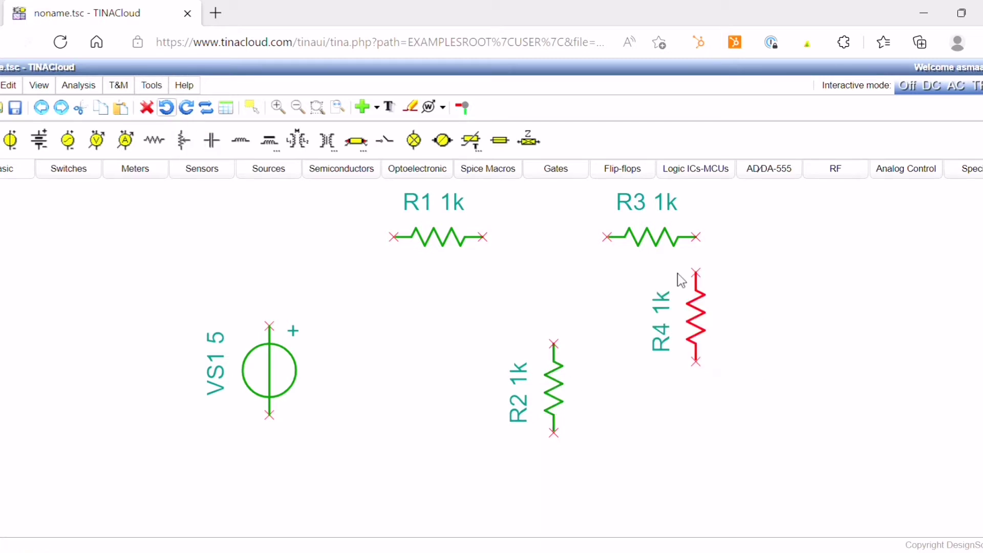
pyautogui.moveTo(702, 324); pyautogui.dragTo(719, 396)
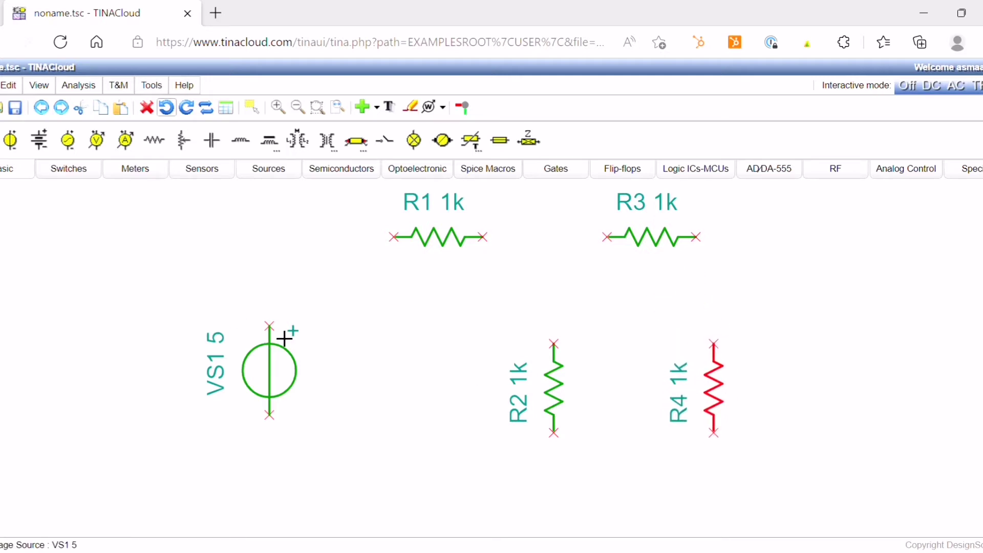
pyautogui.moveTo(281, 336)
pyautogui.mouseDown()
pyautogui.moveTo(281, 248)
pyautogui.moveTo(405, 249)
pyautogui.mouseUp()
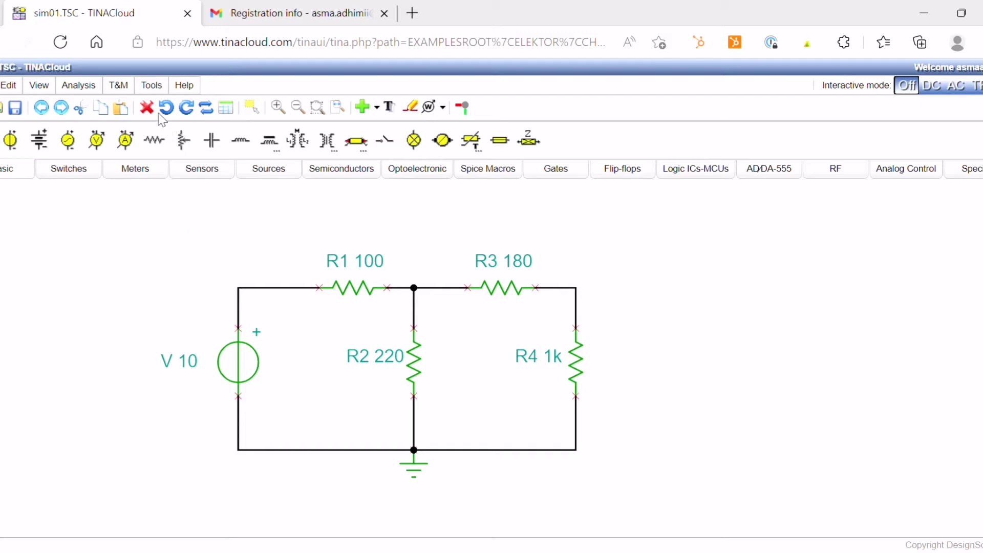
# - Paste the resistance formulas into the Interpreter and run them to get R=[285.4286]
pyautogui.click(153, 87)
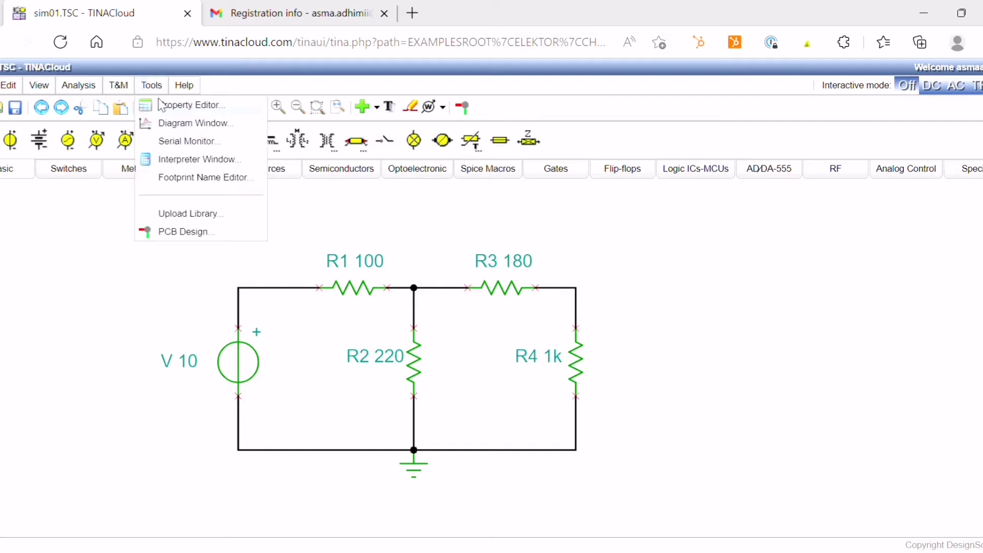
pyautogui.click(186, 160)
pyautogui.click(409, 288)
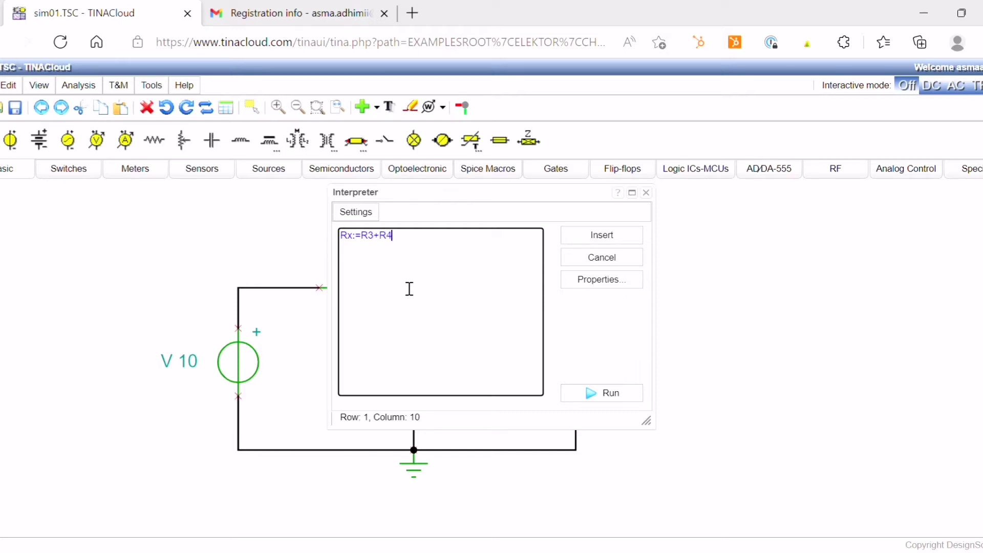
pyautogui.write('Ry:=(Rx*R2)/(Rx+R2) R:=R1+Ry')
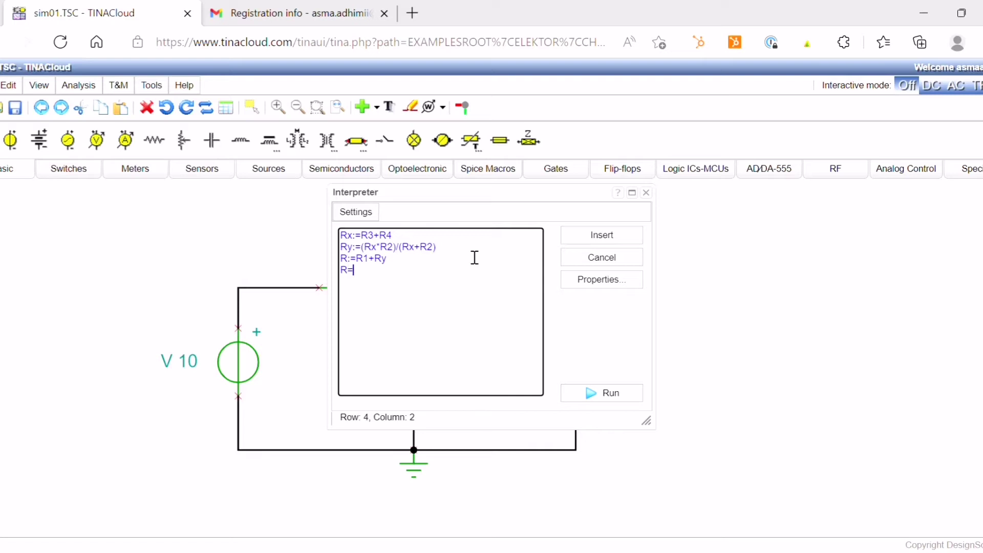
pyautogui.click(607, 396)
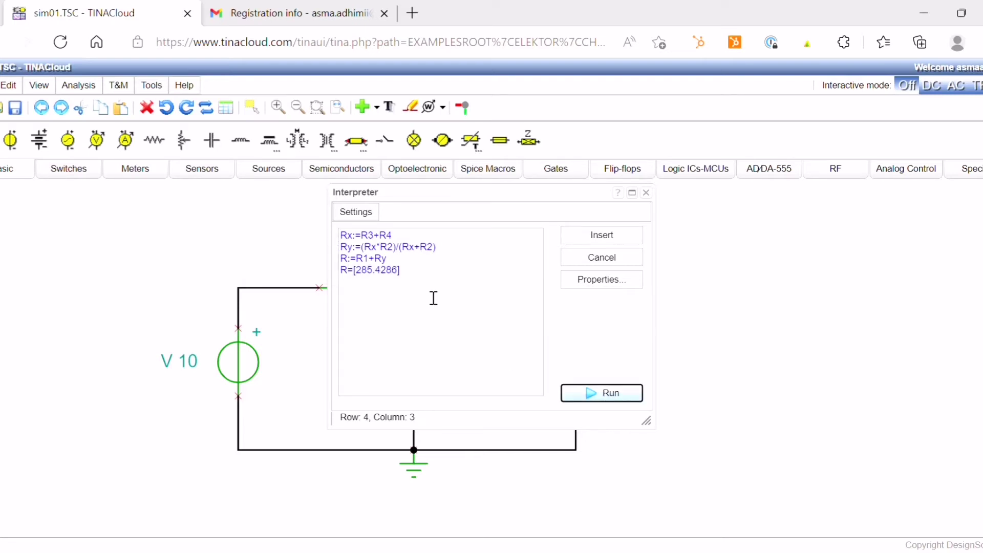
pyautogui.moveTo(419, 274); pyautogui.dragTo(337, 276)
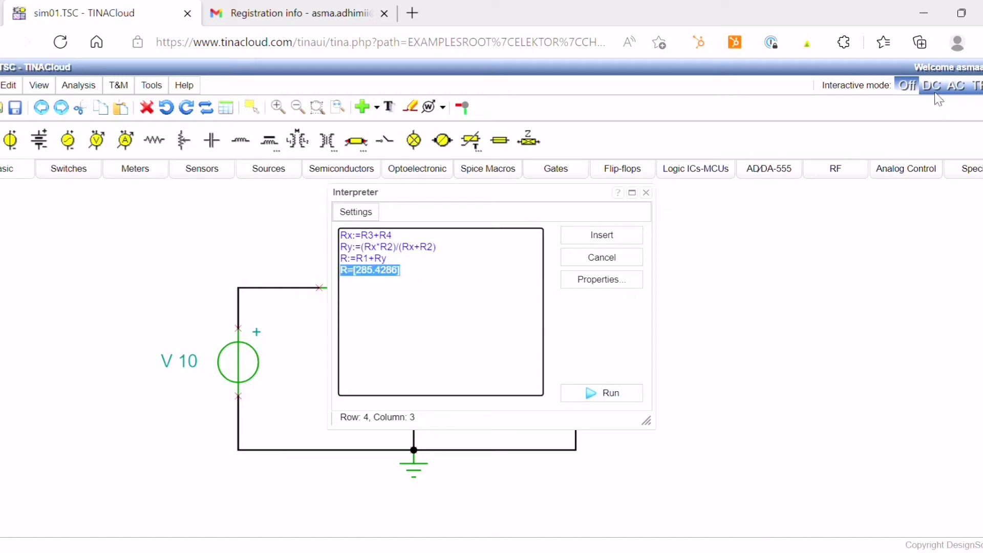
# - Replace the script with the Parallel/Series function version and rerun it, again getting R=[285.4286]
pyautogui.hotkey('ctrl', 'a')
pyautogui.write('Function Parallel (r1,r2); Begin Parallel :=1/(1/r1 + 1/r2); End;  Function Series (r1,r2); Begin Series :=r1+r2; End;  R :=Series(Parallel(R2, Series(R3, R4)),R1) R=')
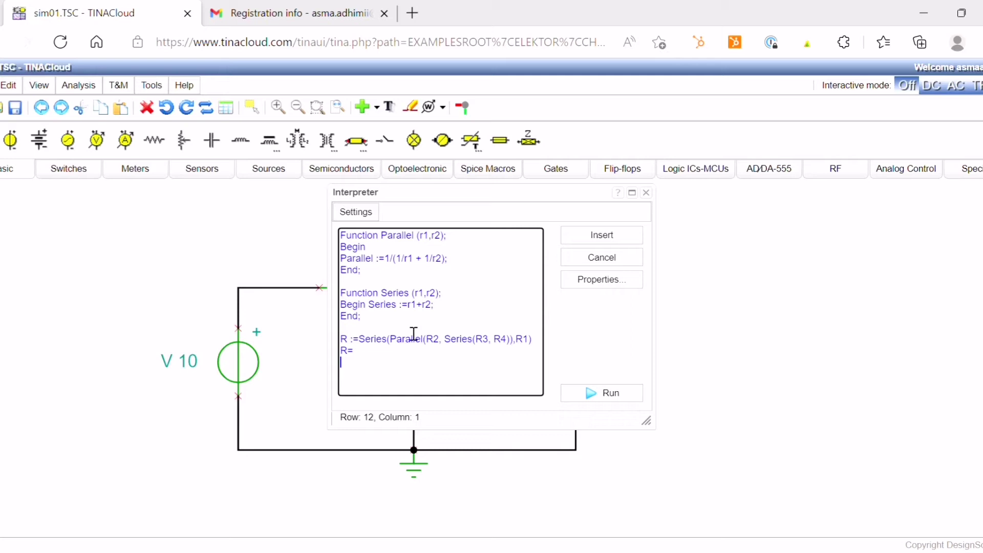
pyautogui.click(546, 348)
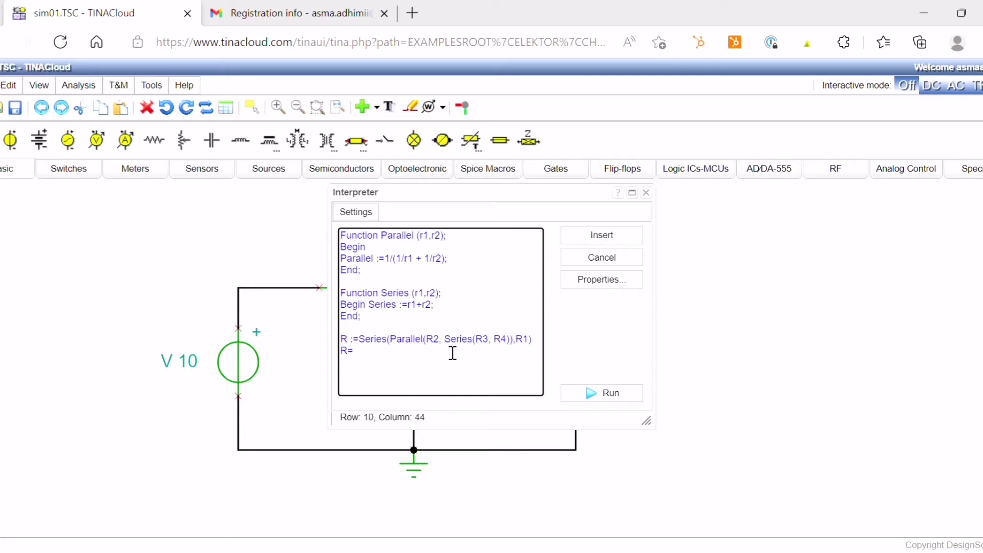
pyautogui.click(617, 397)
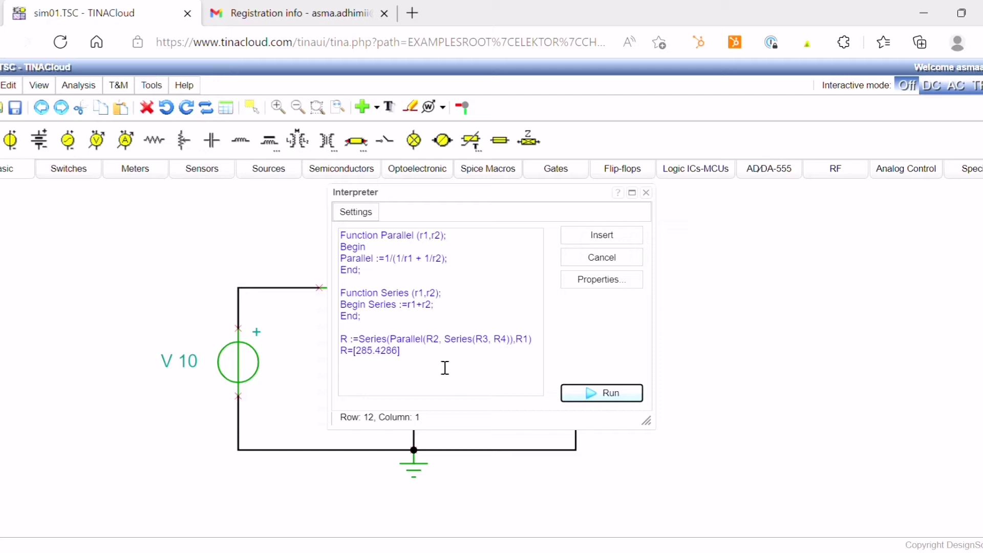
pyautogui.moveTo(403, 351); pyautogui.dragTo(319, 360)
pyautogui.click(432, 390)
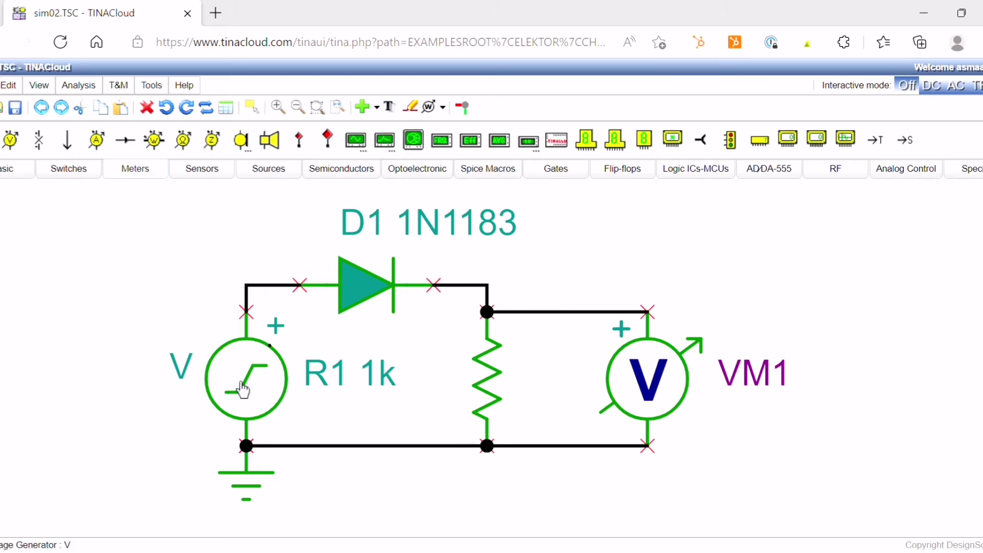
# - Inspect the sim02.TSC components: source V, diode D1, voltmeter VM1 and resistor R1
pyautogui.click(246, 341)
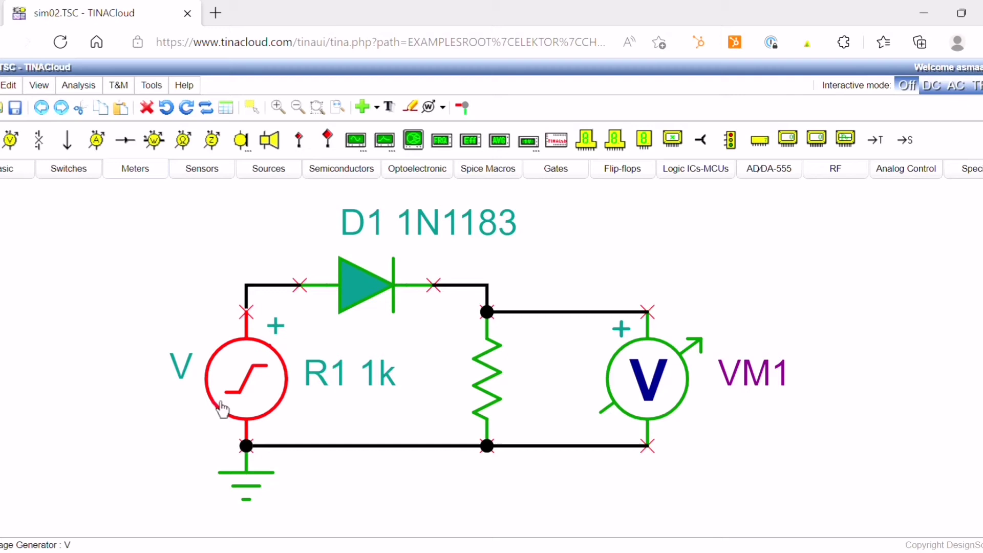
pyautogui.click(368, 289)
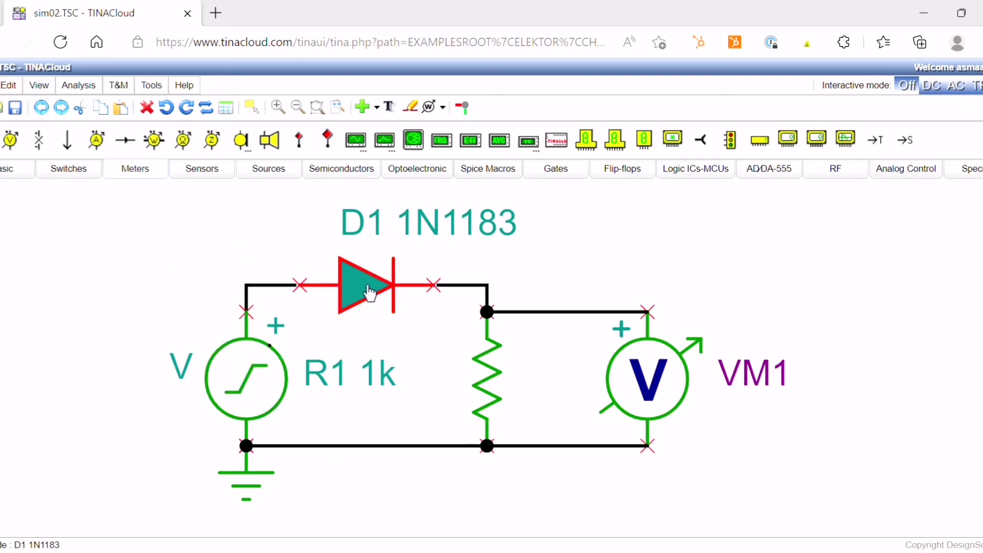
pyautogui.click(652, 380)
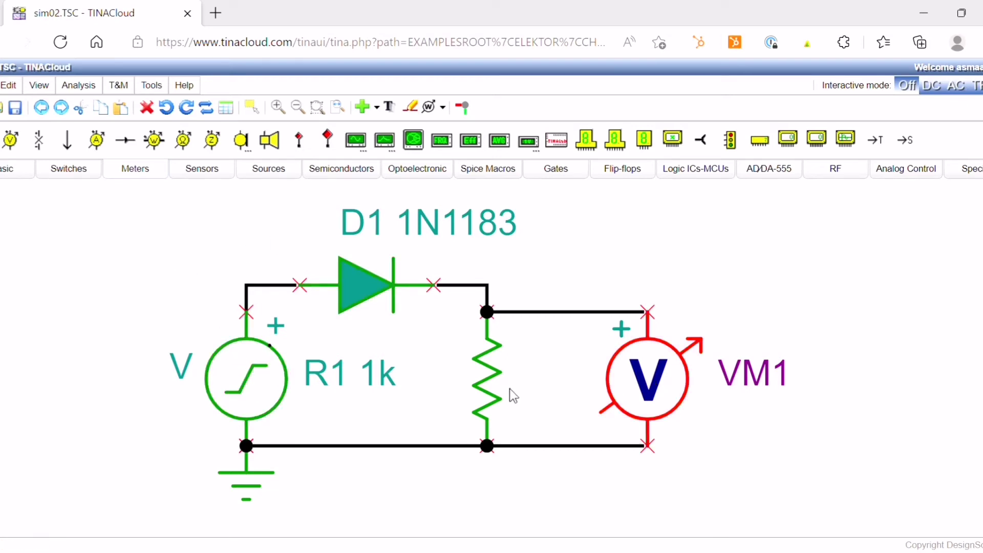
pyautogui.click(493, 388)
# - Check source V's properties, keeping a Sine wave signal with DC Level 1, and confirm
pyautogui.doubleClick(252, 390)
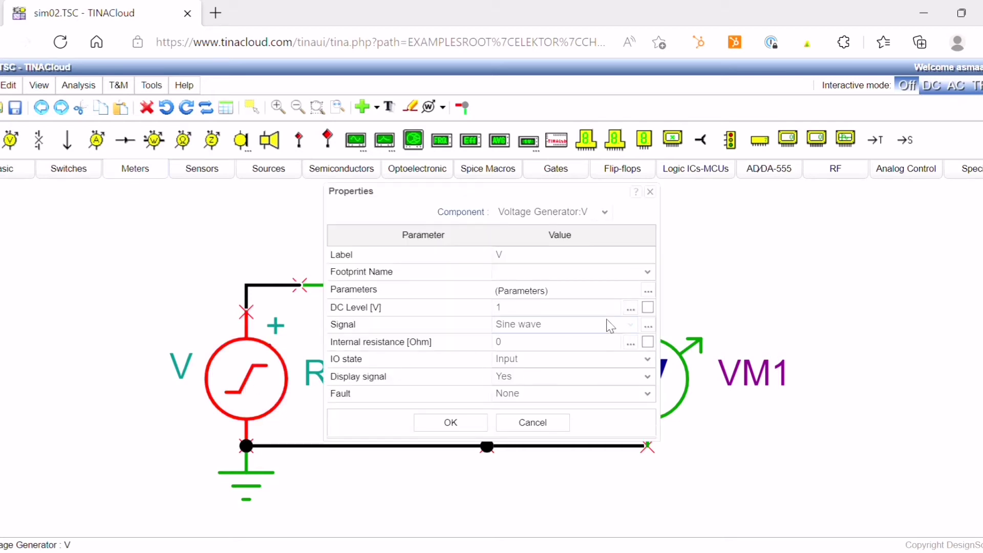
pyautogui.click(610, 326)
pyautogui.click(596, 323)
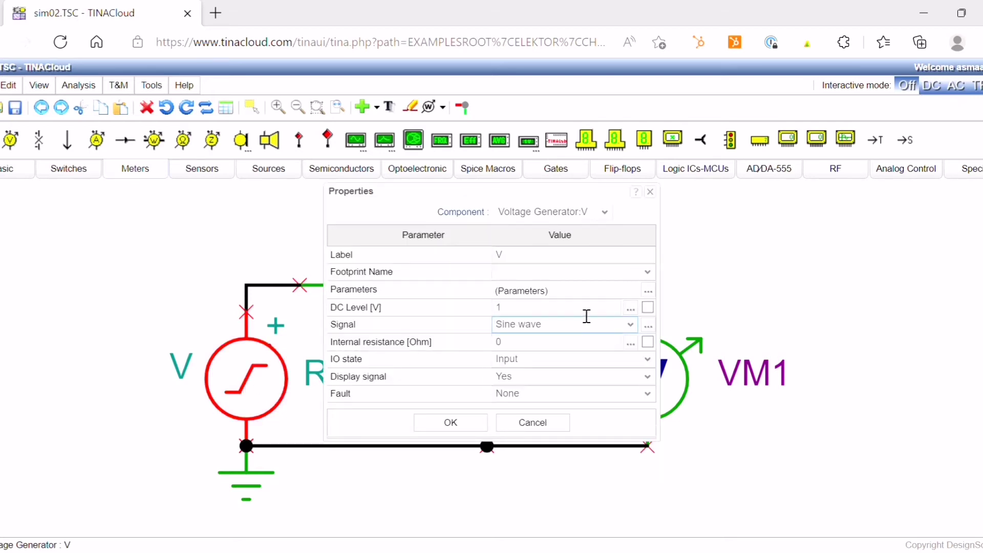
pyautogui.click(586, 313)
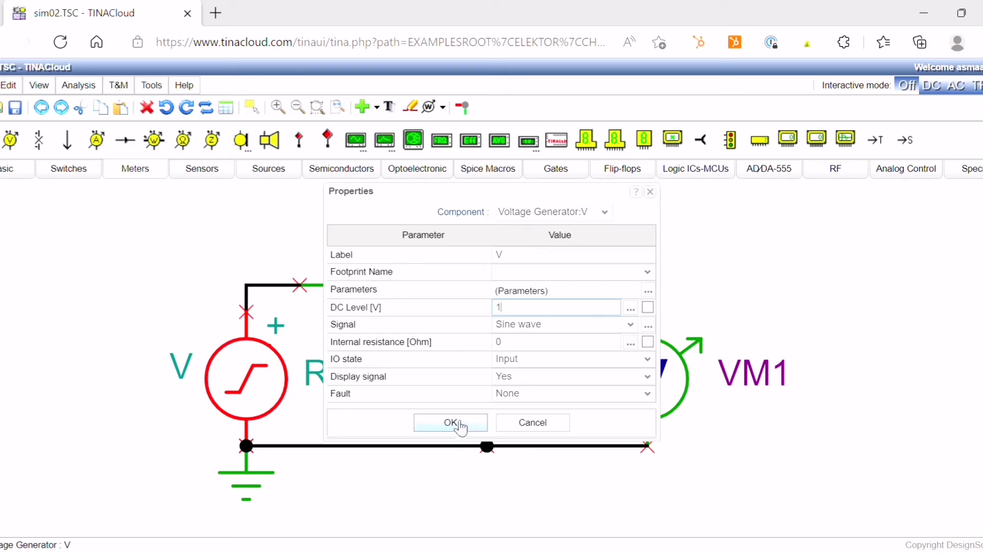
pyautogui.click(475, 428)
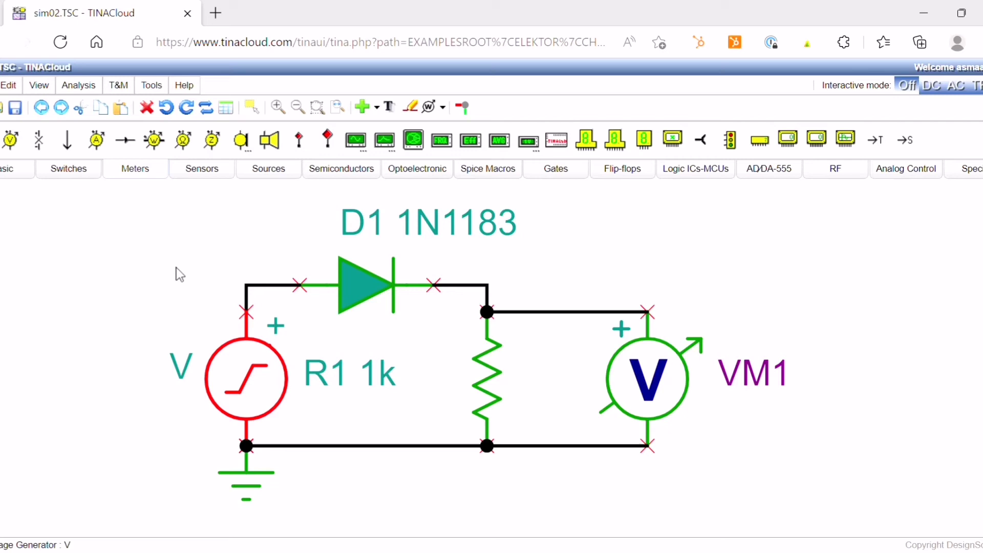
# - Run a Transient analysis from 0 to 40m s to plot the rectifier's voltage diagram
pyautogui.click(93, 94)
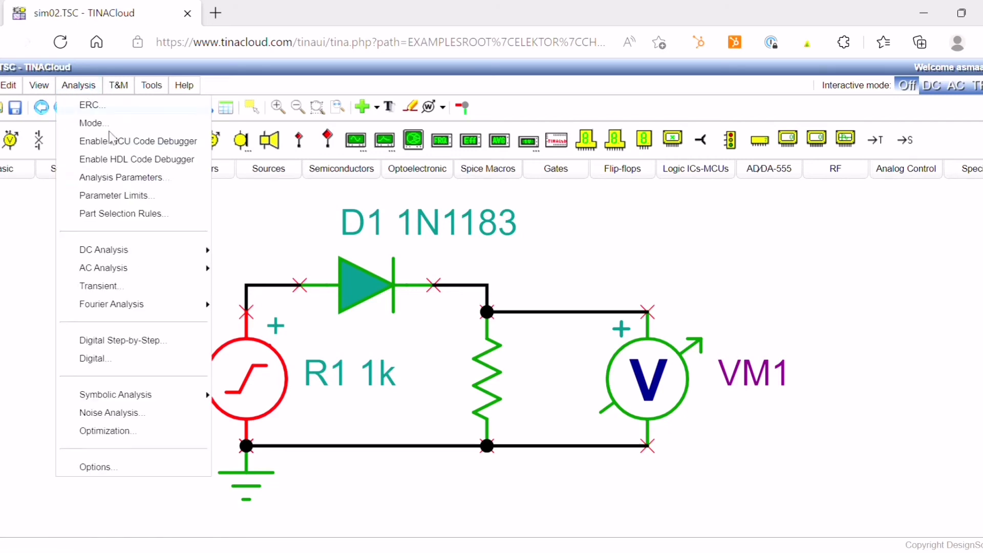
pyautogui.click(164, 288)
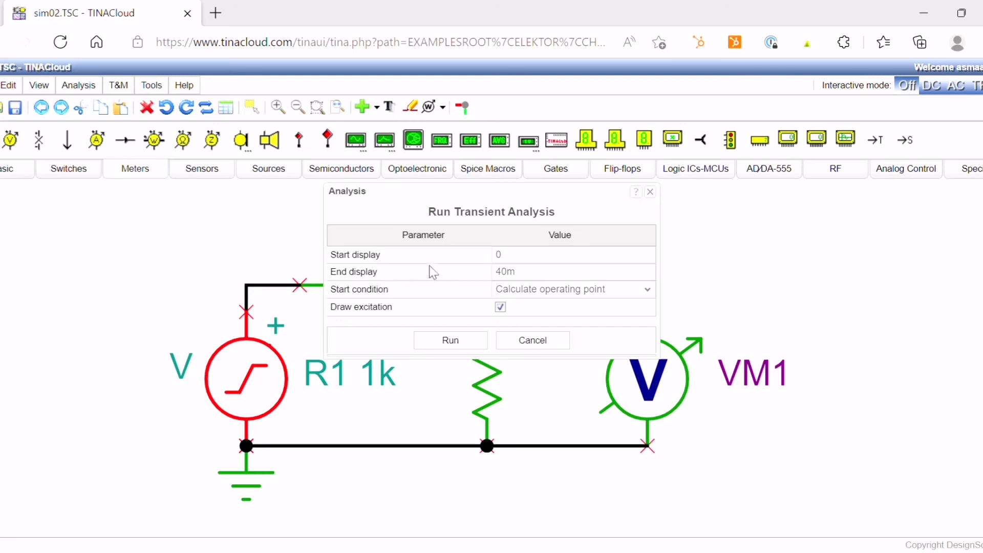
pyautogui.click(466, 342)
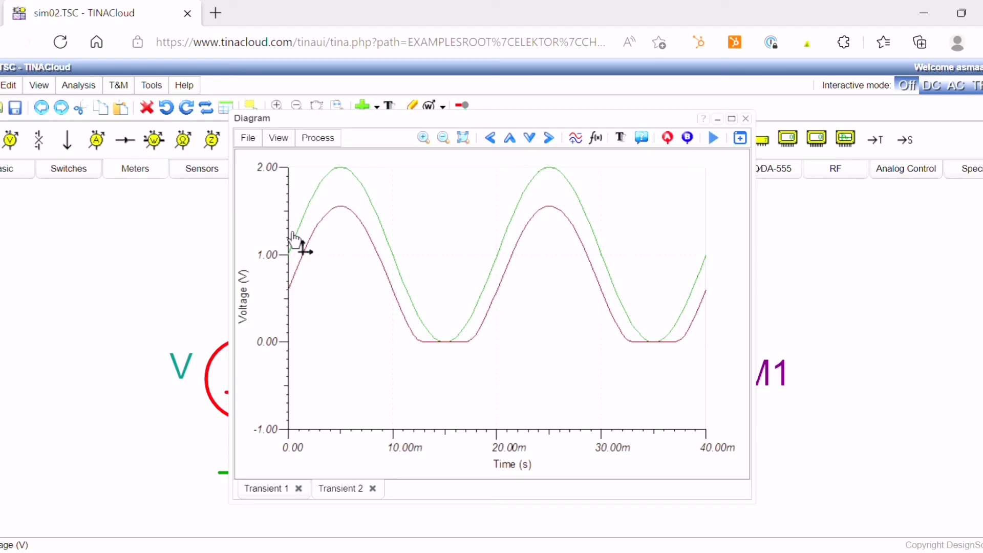
# - Page the Issuu book preview forward spread by spread to the index pages 438–439
pyautogui.click(959, 277)
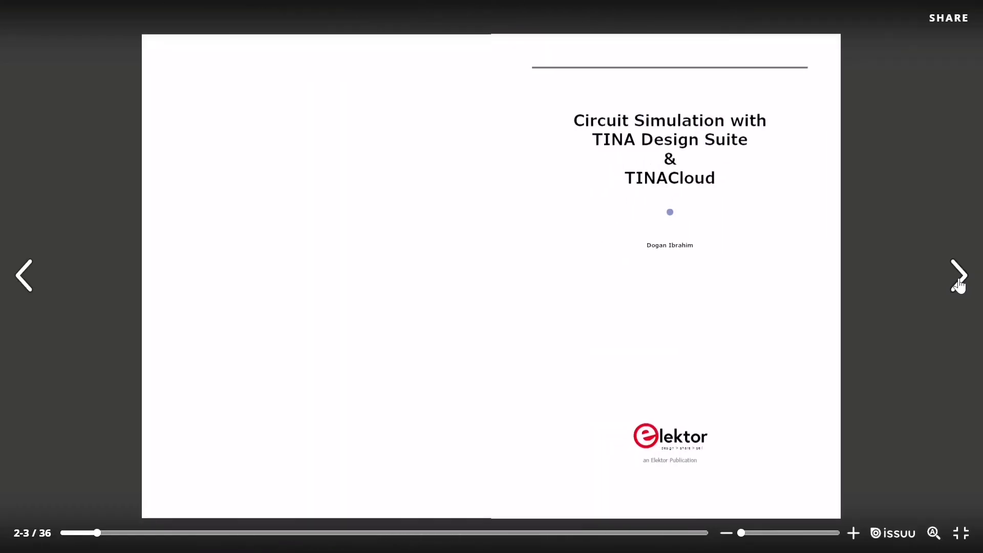
pyautogui.click(958, 276)
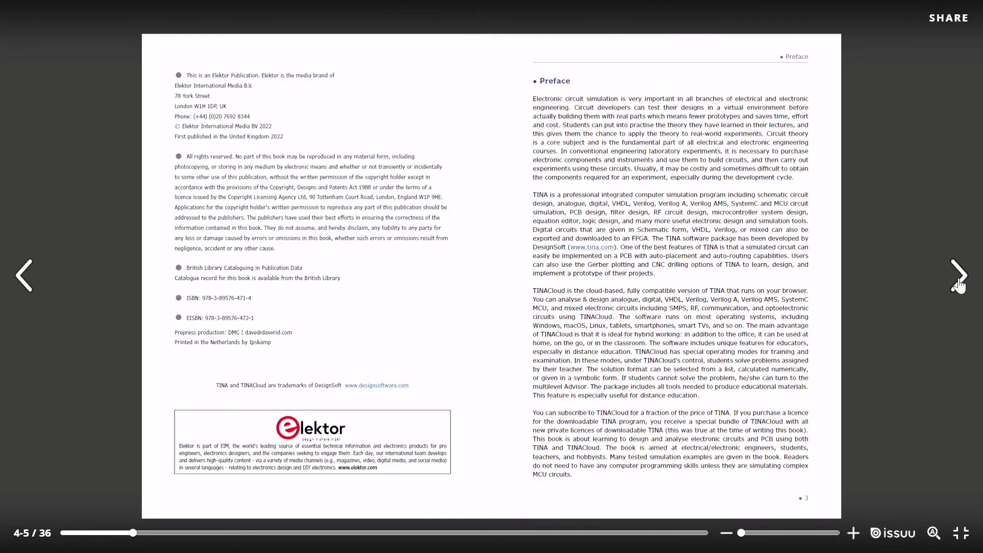
pyautogui.click(958, 279)
pyautogui.click(958, 279)
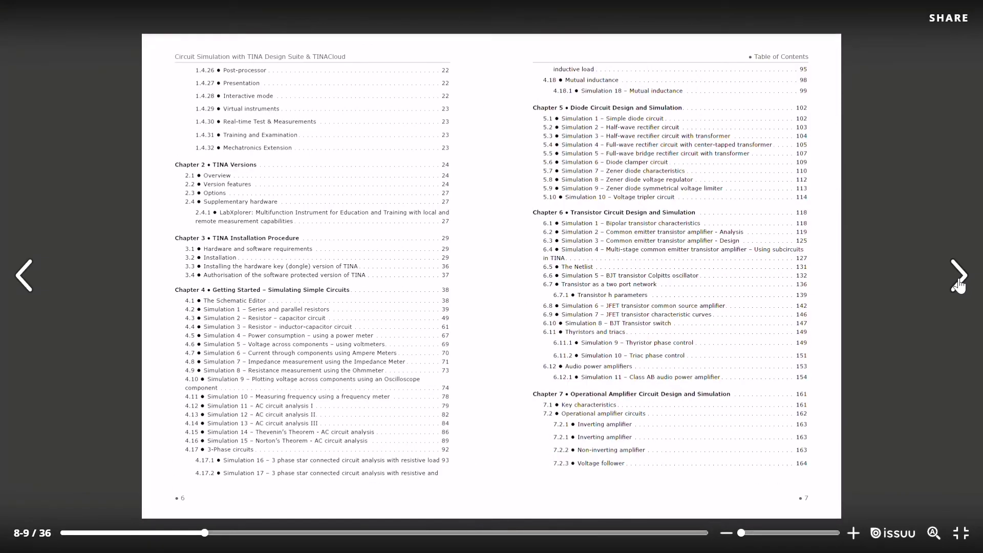
pyautogui.click(958, 279)
pyautogui.click(958, 279)
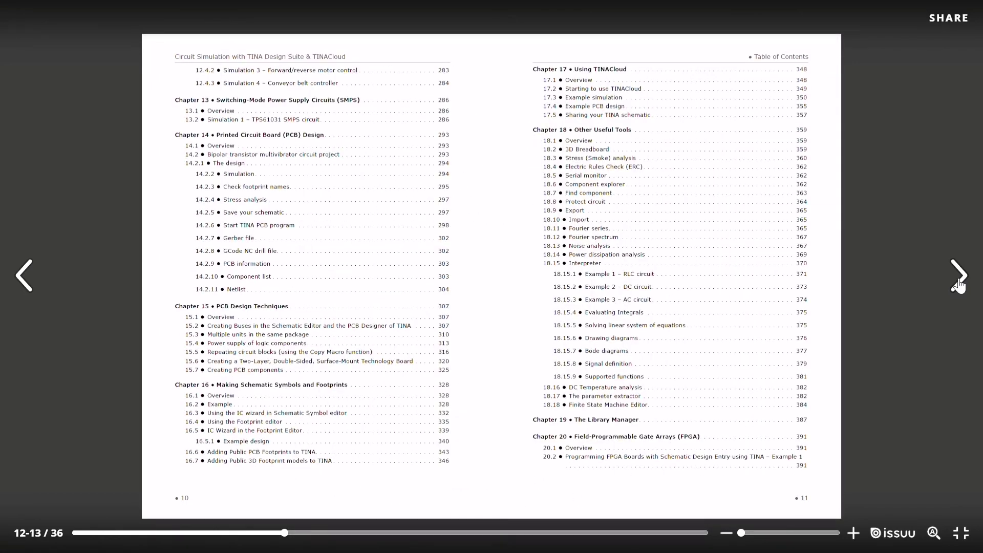
pyautogui.click(958, 279)
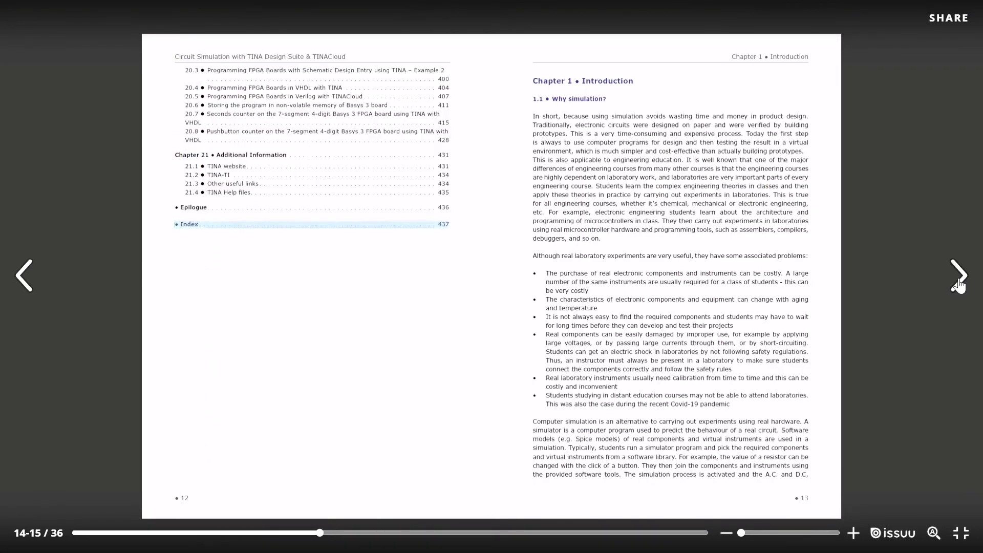
pyautogui.click(958, 279)
pyautogui.click(958, 279)
pyautogui.click(959, 279)
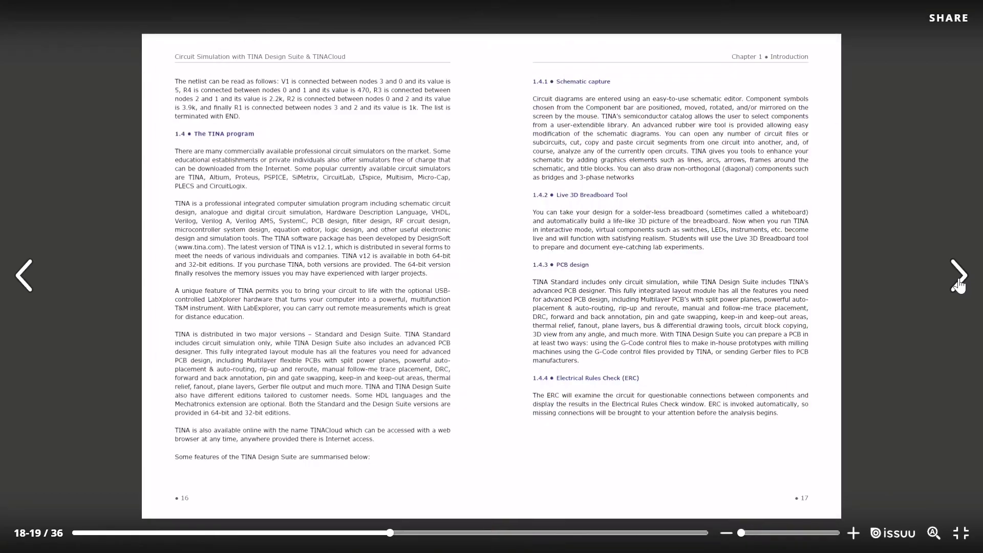
pyautogui.click(958, 279)
pyautogui.click(959, 278)
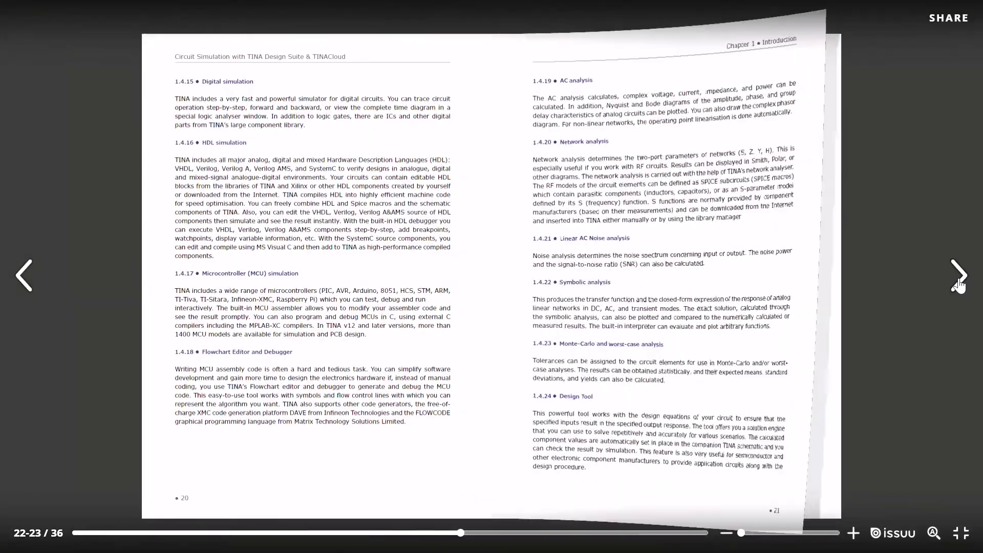
pyautogui.click(959, 279)
pyautogui.click(959, 279)
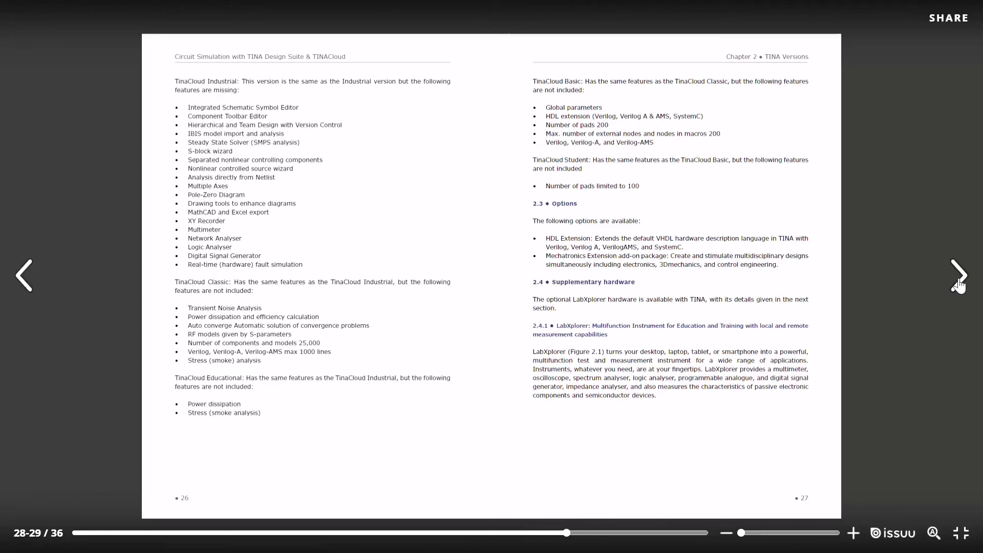
pyautogui.click(959, 279)
pyautogui.click(958, 279)
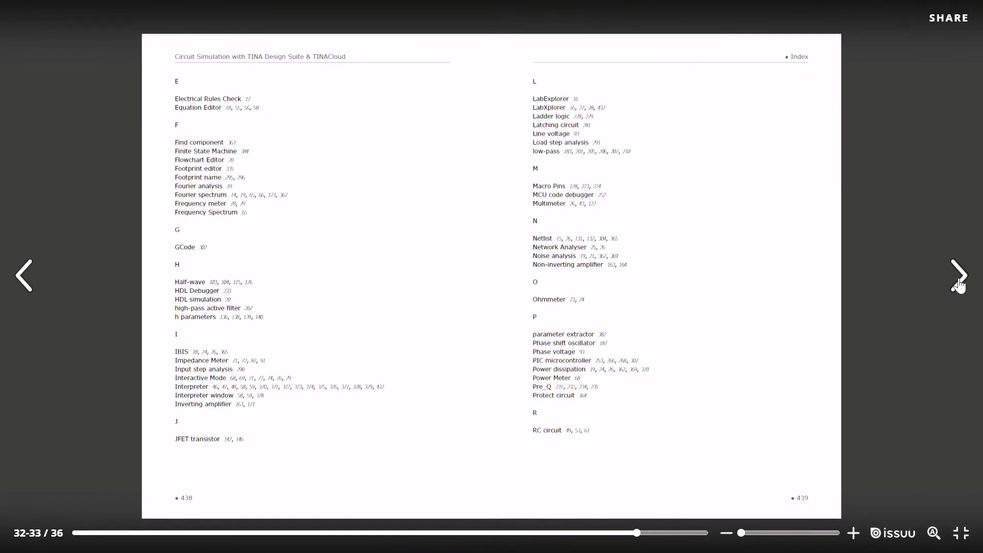